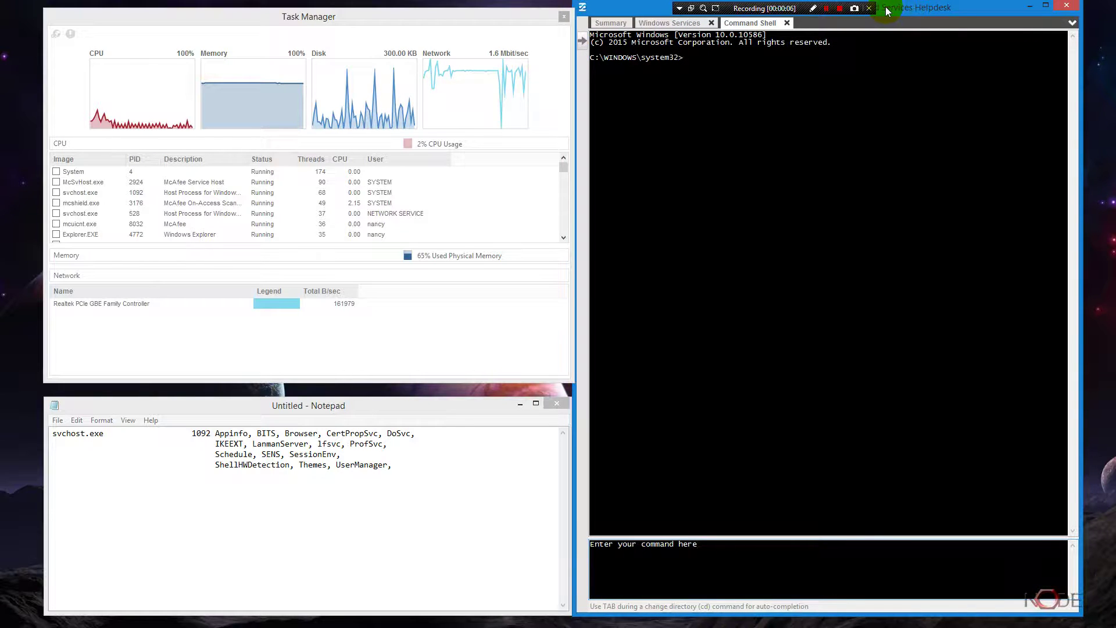
Open a second Task Manager on its Performance view and center the Resource Monitor window
{"action": "left_click_drag", "start_coordinate": [888, 12], "coordinate": [914, 12]}
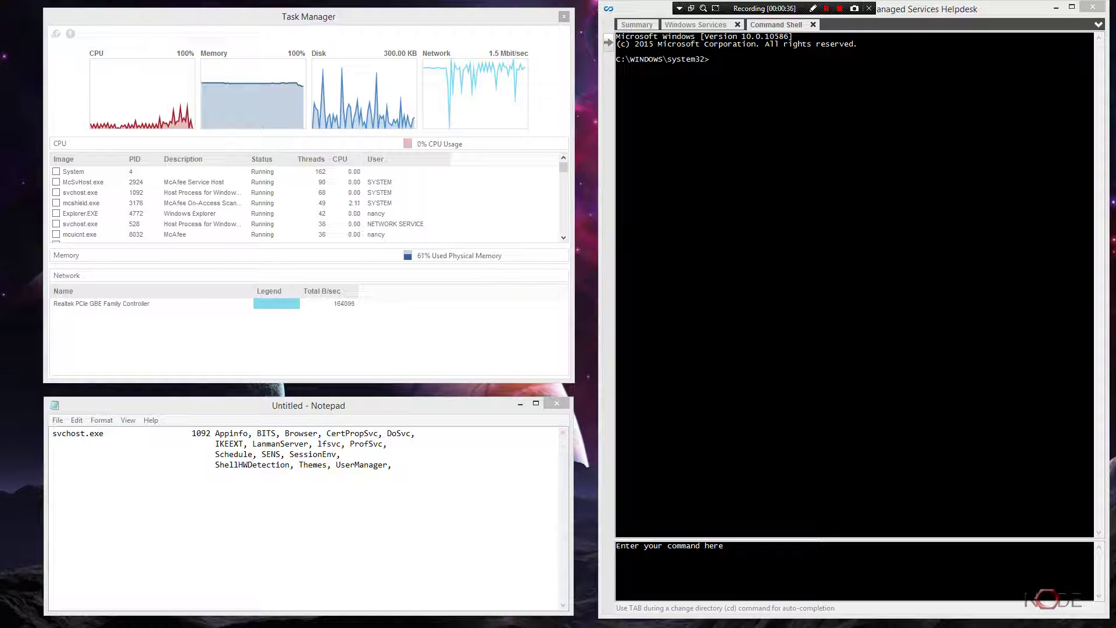
{"action": "key", "text": "ctrl+shift+Escape"}
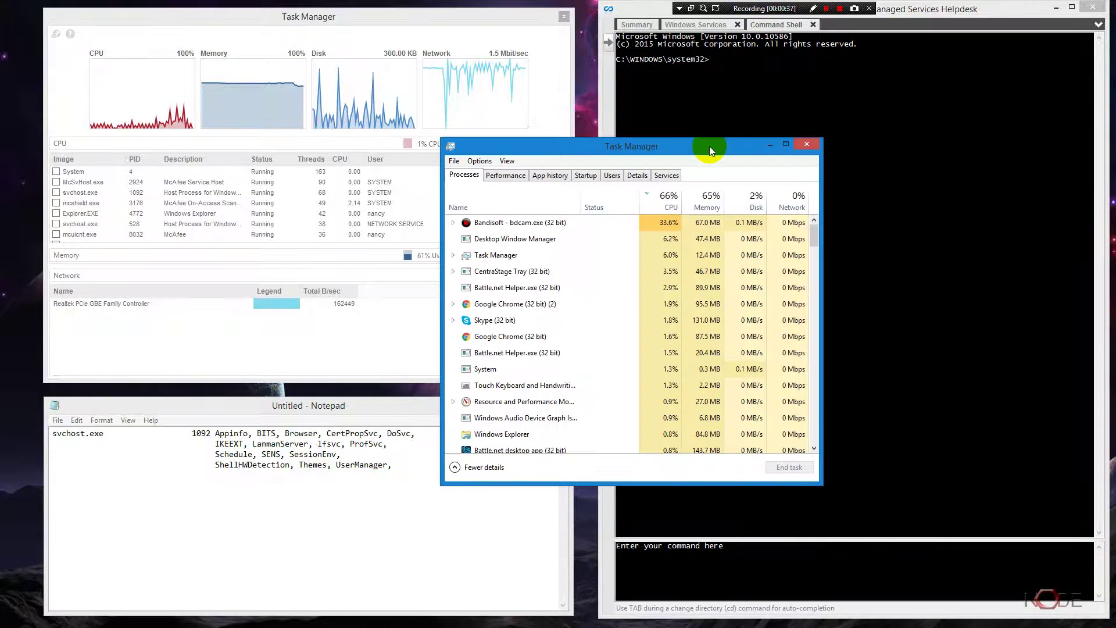
{"action": "left_click", "coordinate": [510, 179]}
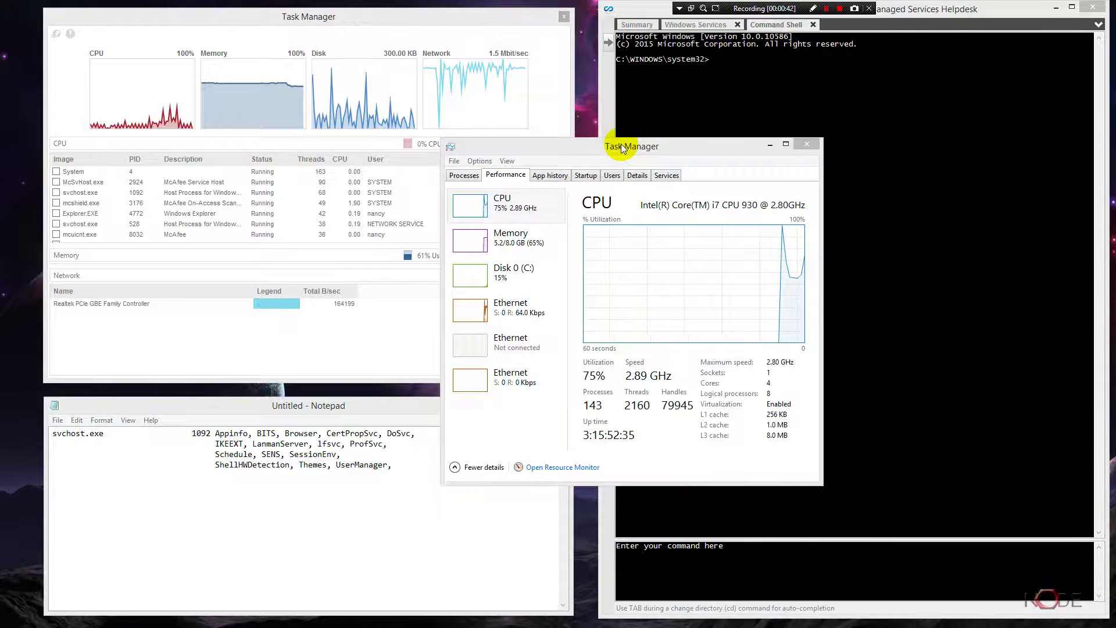
{"action": "left_click_drag", "start_coordinate": [75, 130], "coordinate": [456, 142]}
Maximize Resource Monitor, show its Overview, and expand the Network per-process connection list
{"action": "double_click", "coordinate": [457, 142]}
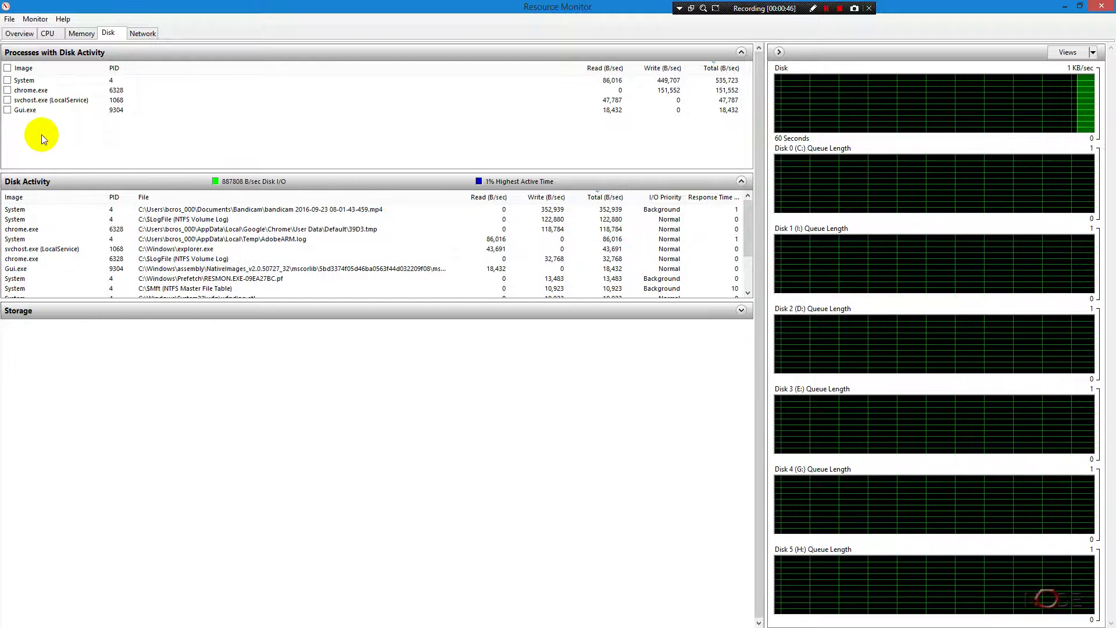
{"action": "left_click", "coordinate": [18, 33]}
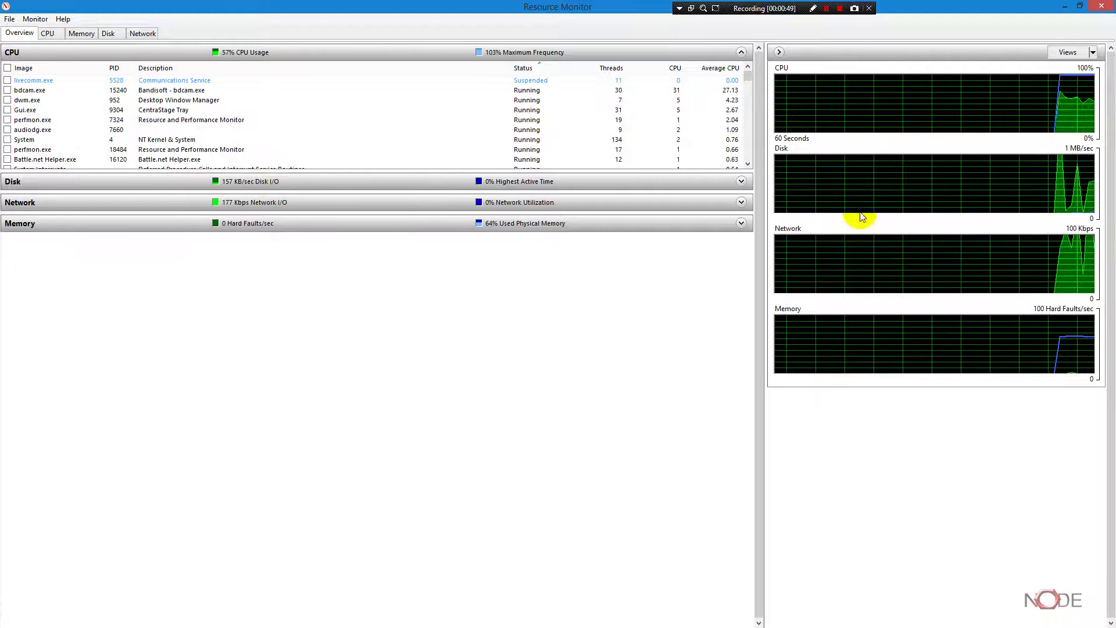
{"action": "left_click", "coordinate": [256, 204]}
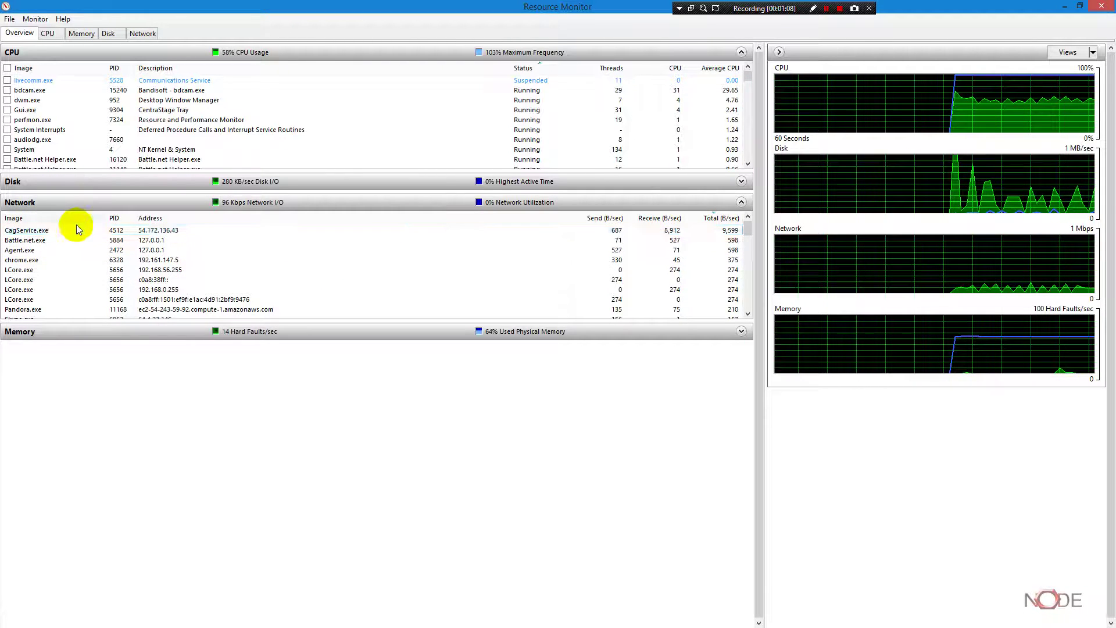
Inspect the CagService.exe, System and svchost.exe (NetworkService) connections, then close Resource Monitor
{"action": "left_click", "coordinate": [22, 233]}
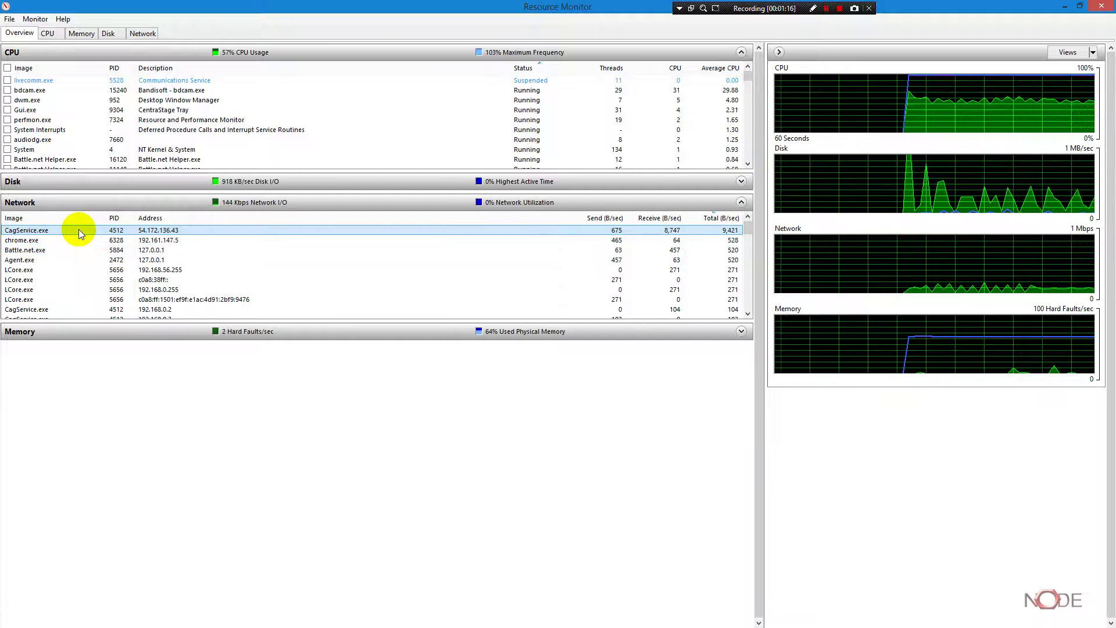
{"action": "left_click", "coordinate": [68, 291]}
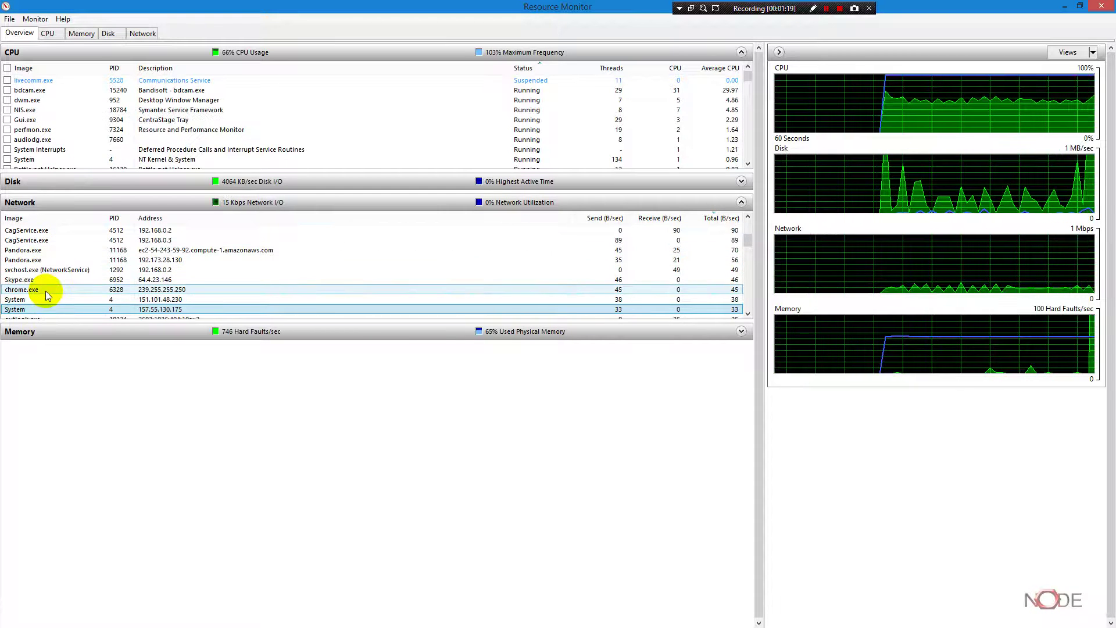
{"action": "left_click", "coordinate": [46, 272]}
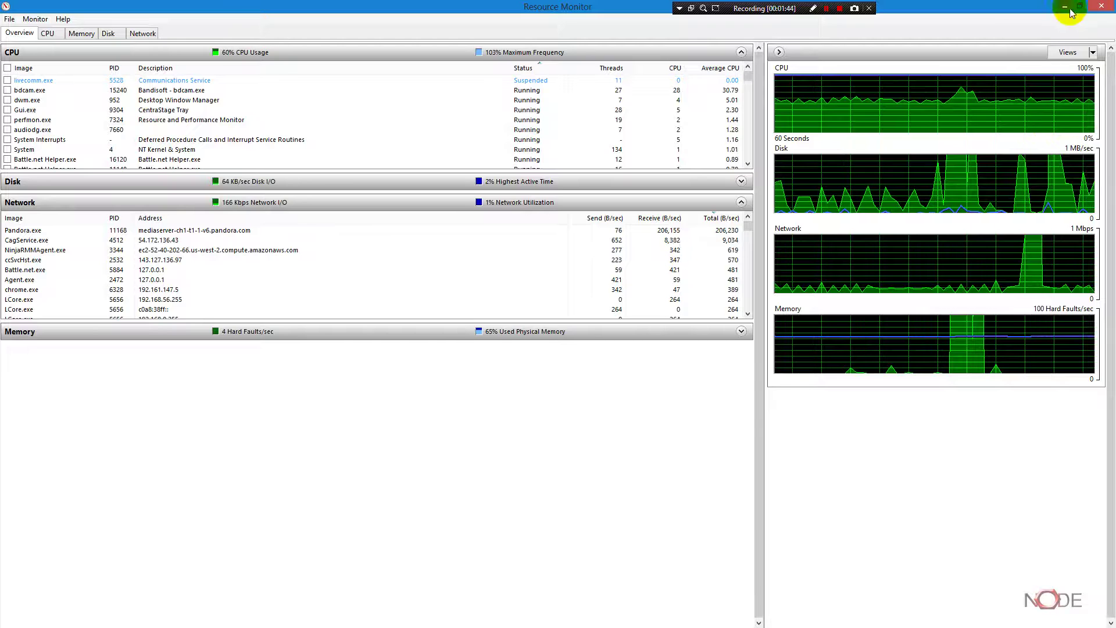
{"action": "left_click", "coordinate": [1103, 9]}
Close the extra Task Manager and run 'tasklist /svc' in the Helpdesk command shell
{"action": "left_click", "coordinate": [797, 147]}
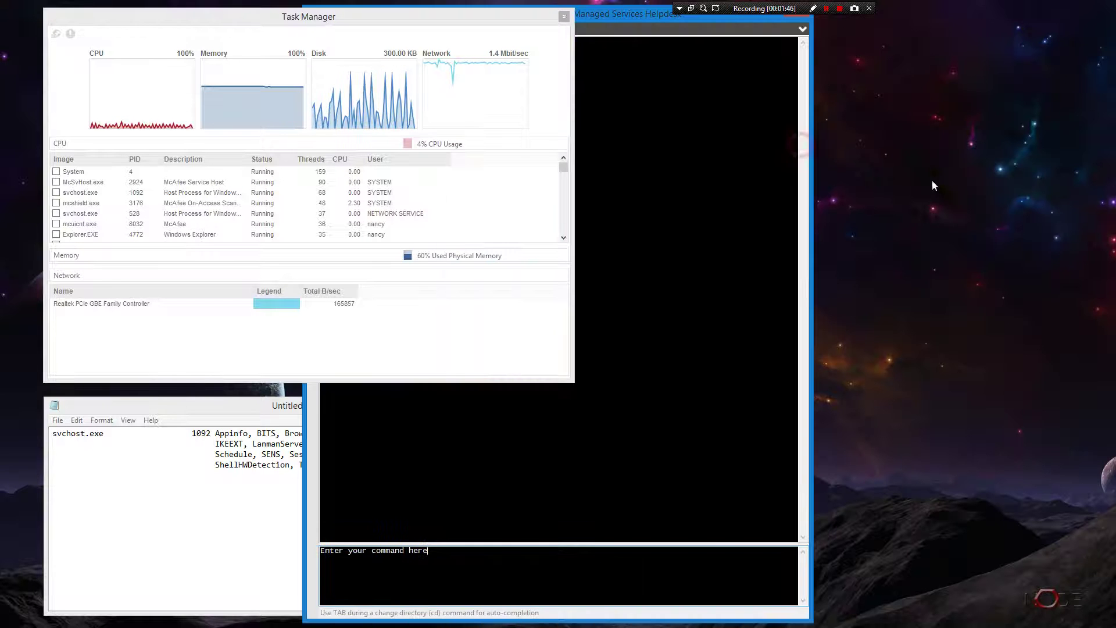
{"action": "left_click_drag", "start_coordinate": [605, 22], "coordinate": [881, 16]}
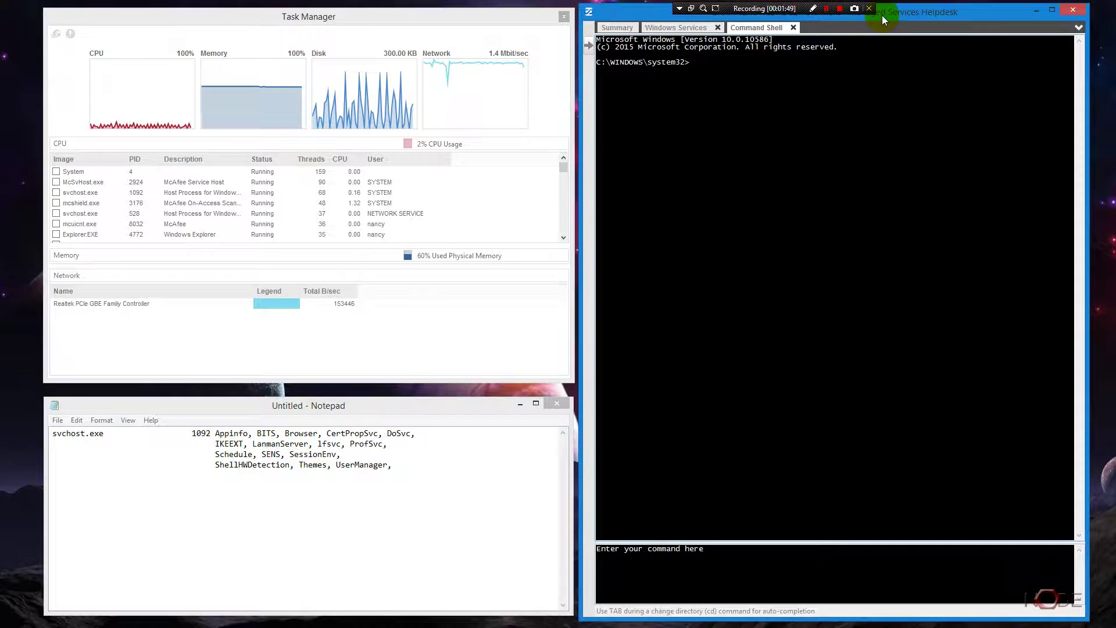
{"action": "left_click", "coordinate": [736, 563]}
{"action": "left_click_drag", "start_coordinate": [736, 564], "coordinate": [579, 546]}
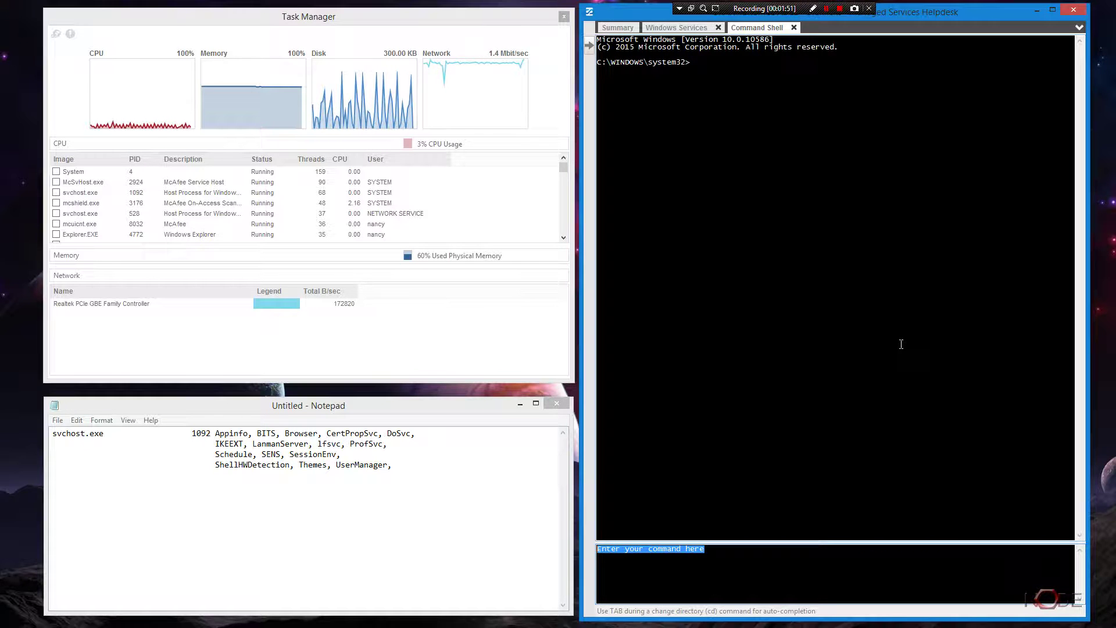
{"action": "type", "text": "t"}
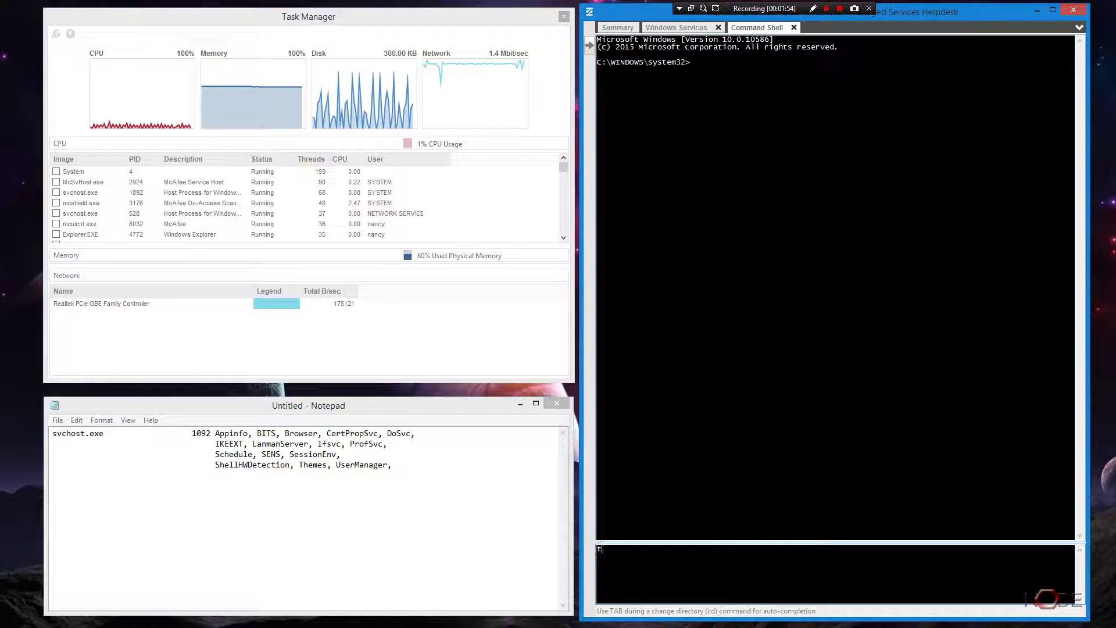
{"action": "type", "text": "asklist /svc"}
{"action": "key", "text": "Return"}
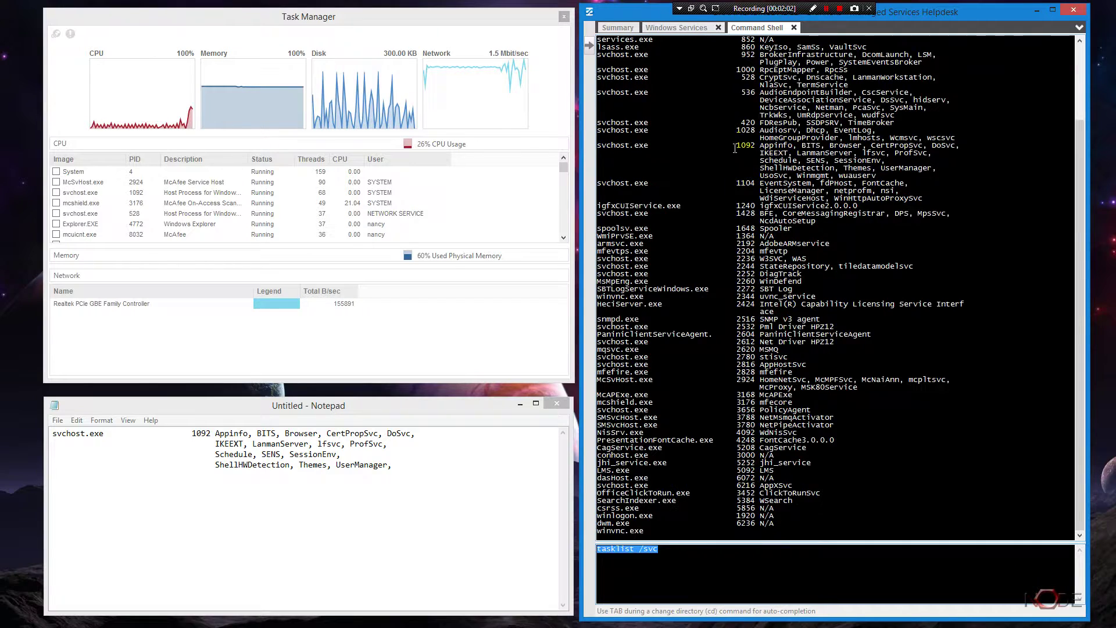
{"action": "scroll", "coordinate": [730, 175], "scroll_direction": "up", "scroll_amount": 5}
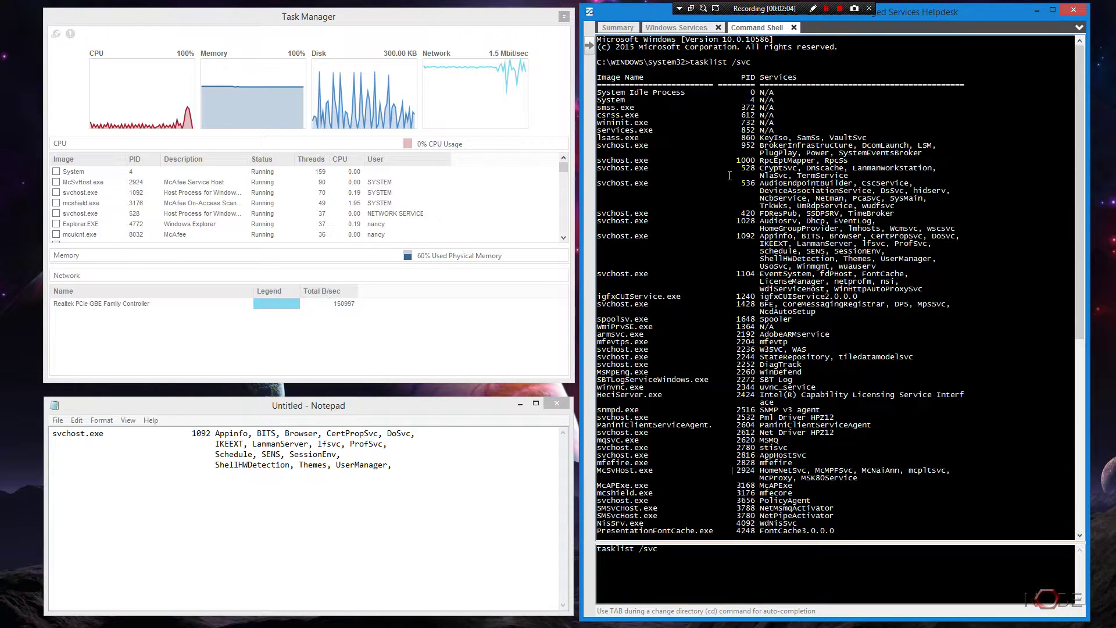
{"action": "left_click", "coordinate": [600, 237]}
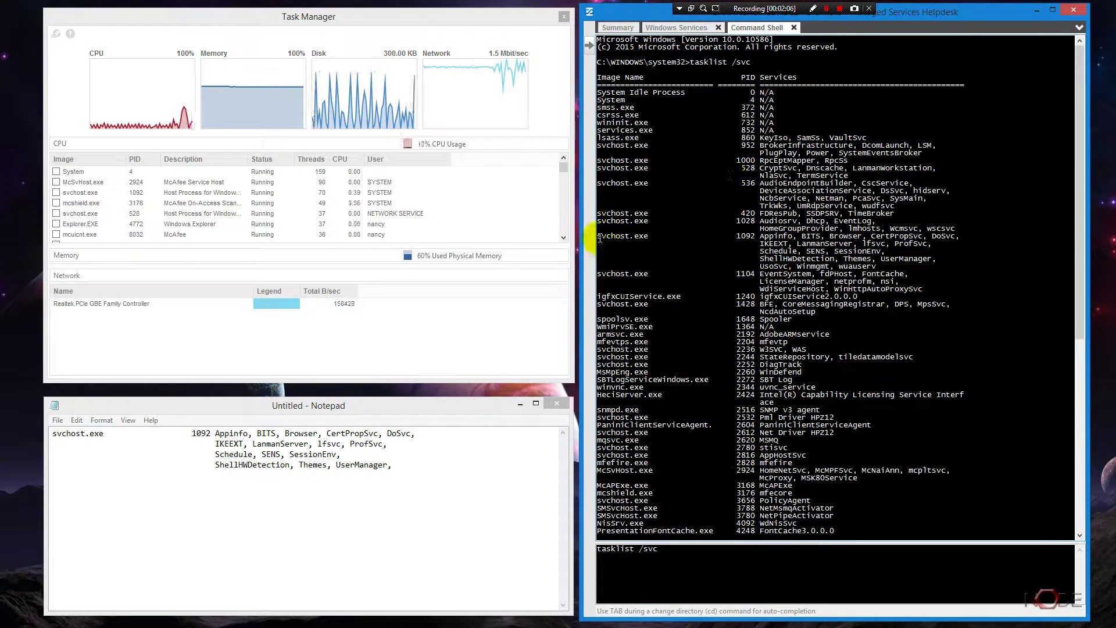
{"action": "scroll", "coordinate": [761, 523], "scroll_direction": "down", "scroll_amount": 2}
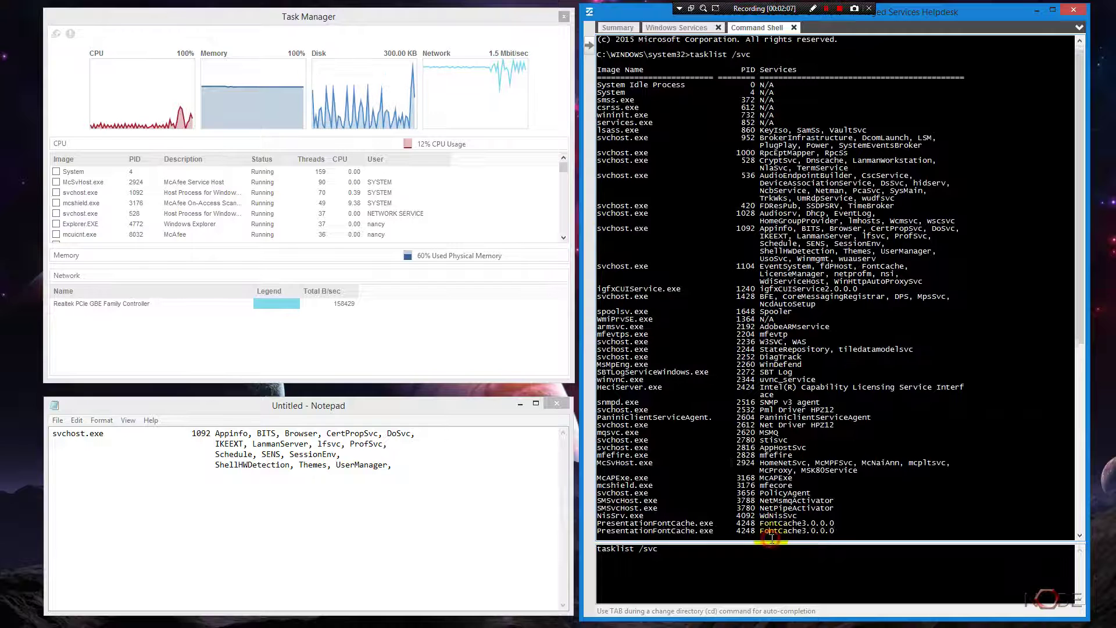
{"action": "left_click", "coordinate": [711, 555]}
{"action": "left_click_drag", "start_coordinate": [711, 555], "coordinate": [587, 549]}
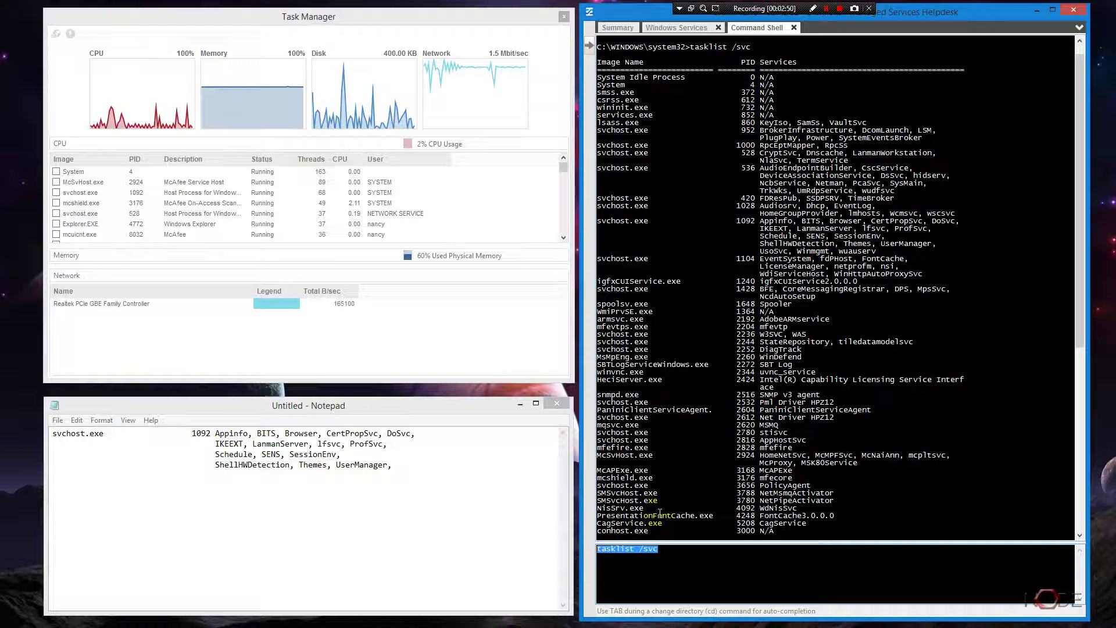
Start typing the sc command to stop Appinfo in the shell input box
{"action": "type", "text": "s"}
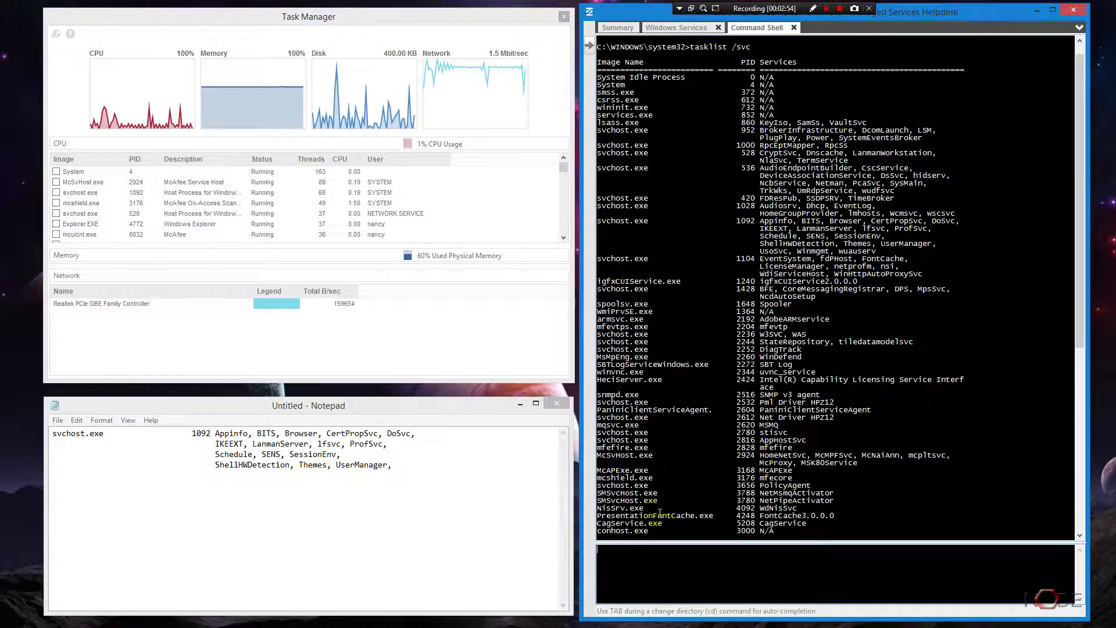
{"action": "type", "text": "sc stop appinfo"}
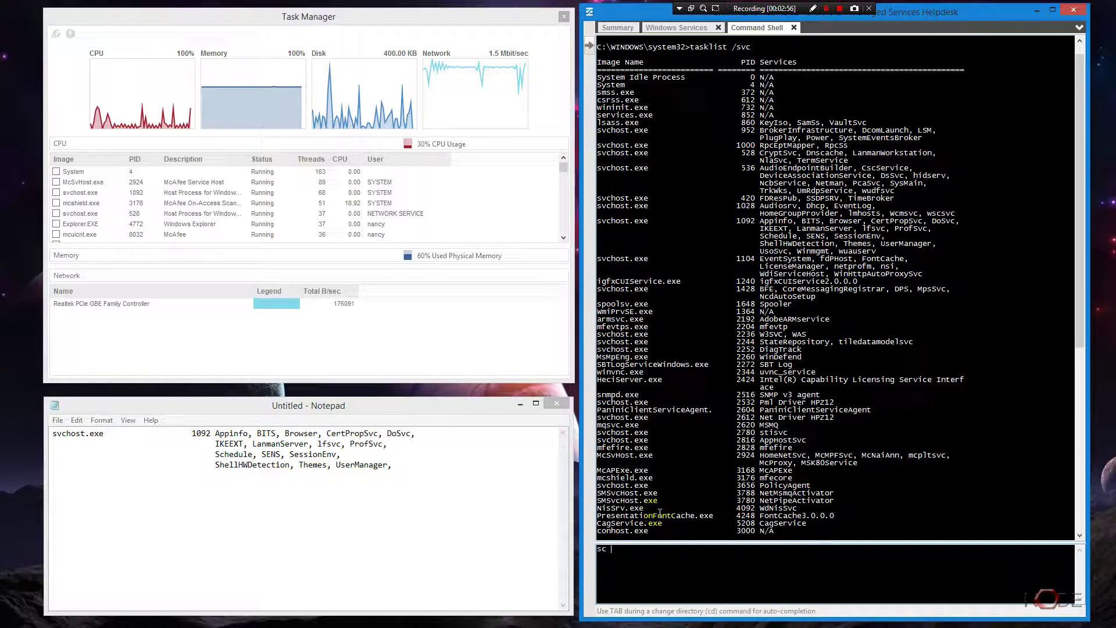
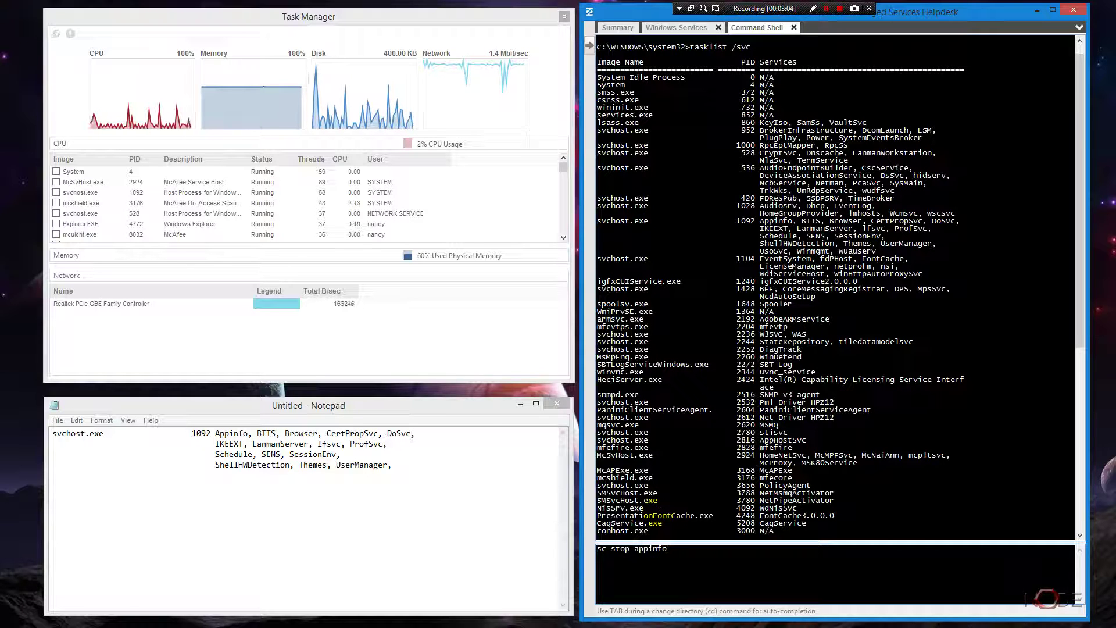
Run 'sc stop appinfo', then edit it into 'sc start appinfo' and run that
{"action": "key", "text": "Return"}
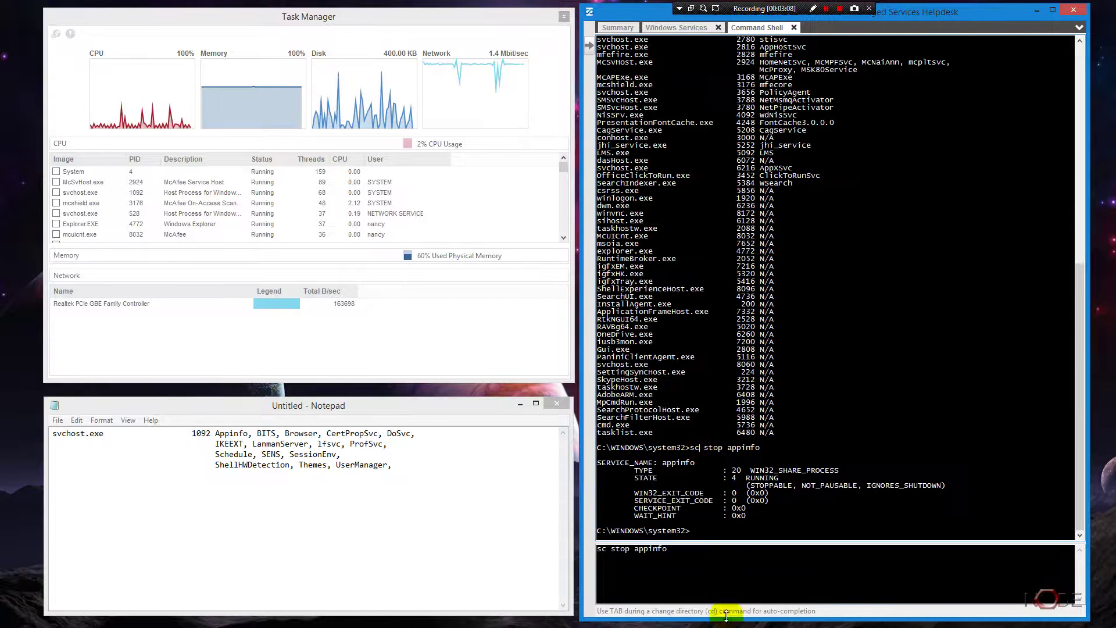
{"action": "left_click_drag", "start_coordinate": [668, 549], "coordinate": [626, 560]}
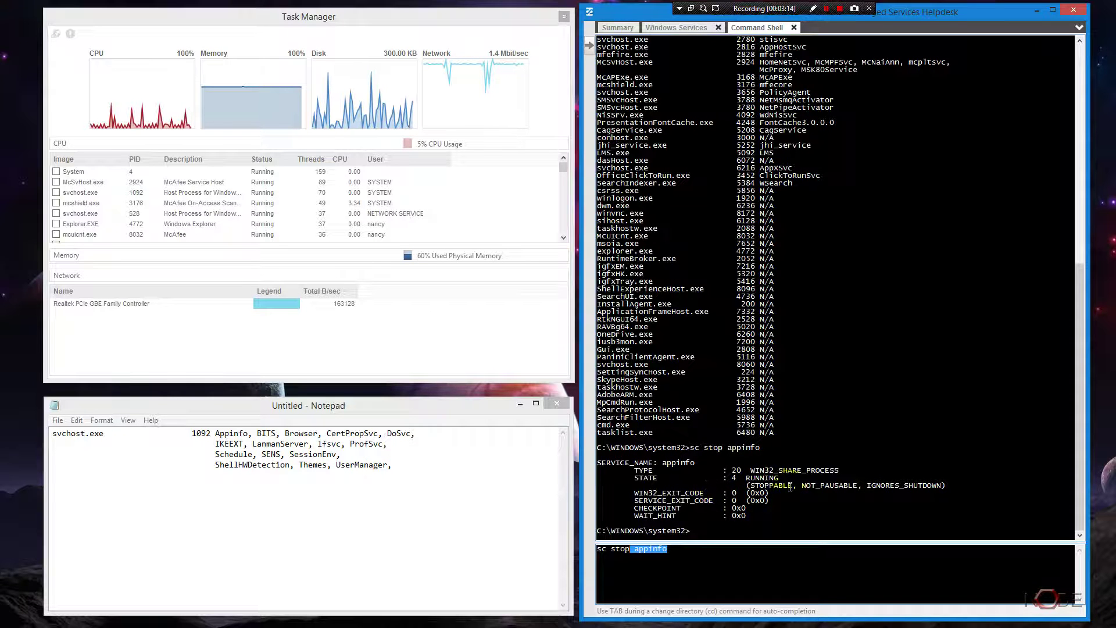
{"action": "left_click", "coordinate": [683, 554]}
{"action": "key", "text": "BackSpace"}
{"action": "key", "text": "BackSpace"}
{"action": "key", "text": "BackSpace"}
{"action": "key", "text": "BackSpace"}
{"action": "key", "text": "BackSpace"}
{"action": "key", "text": "BackSpace"}
{"action": "key", "text": "BackSpace"}
{"action": "key", "text": "BackSpace"}
{"action": "key", "text": "BackSpace"}
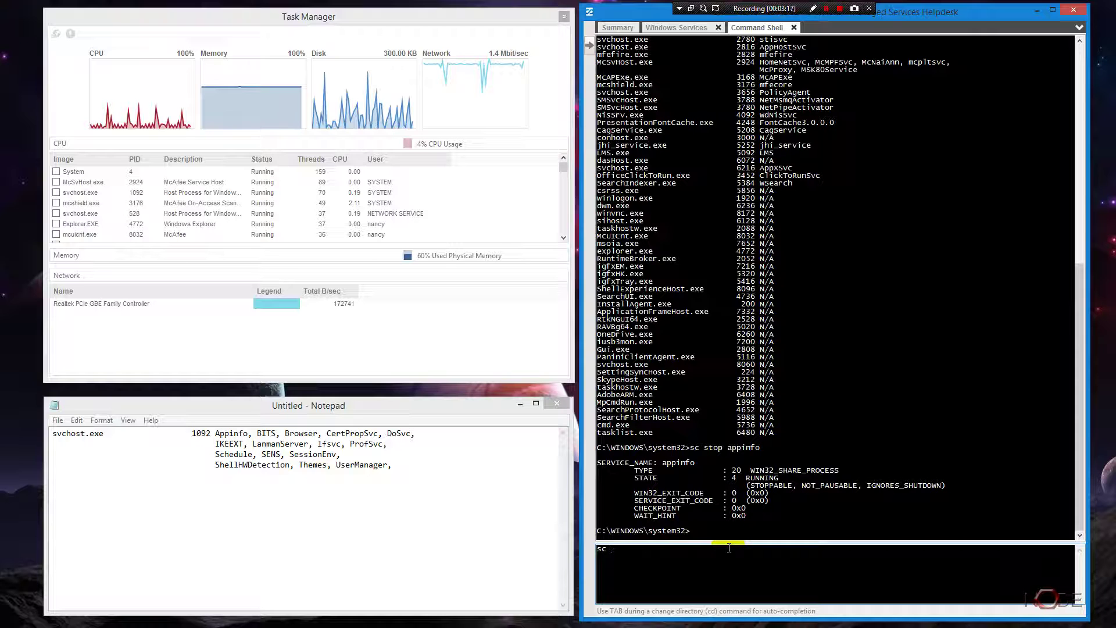
{"action": "type", "text": "art appinfo"}
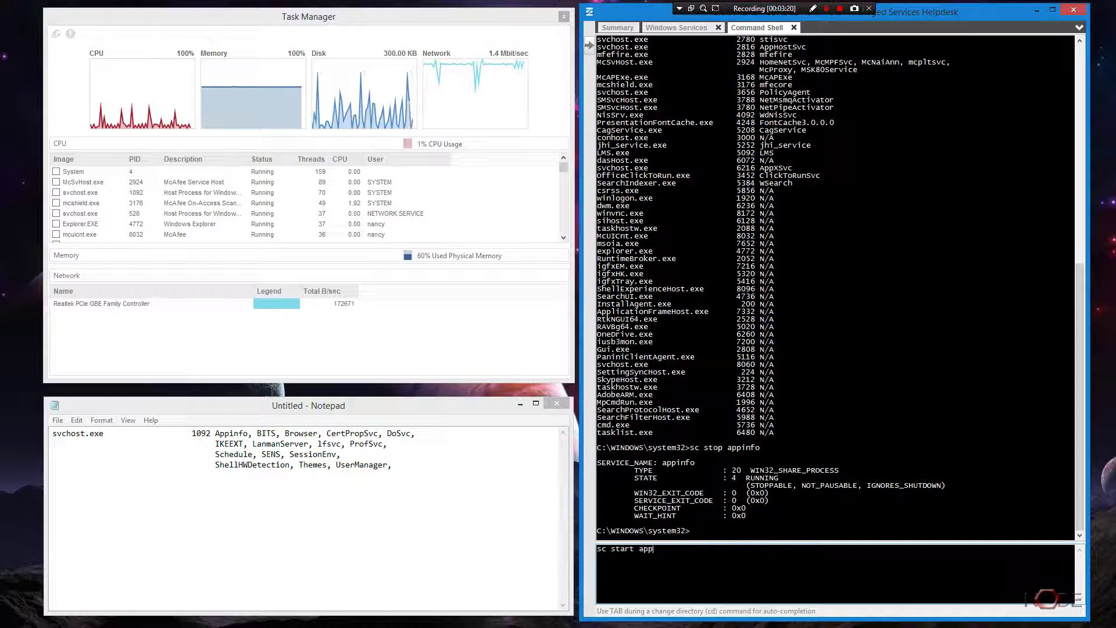
{"action": "key", "text": "Return"}
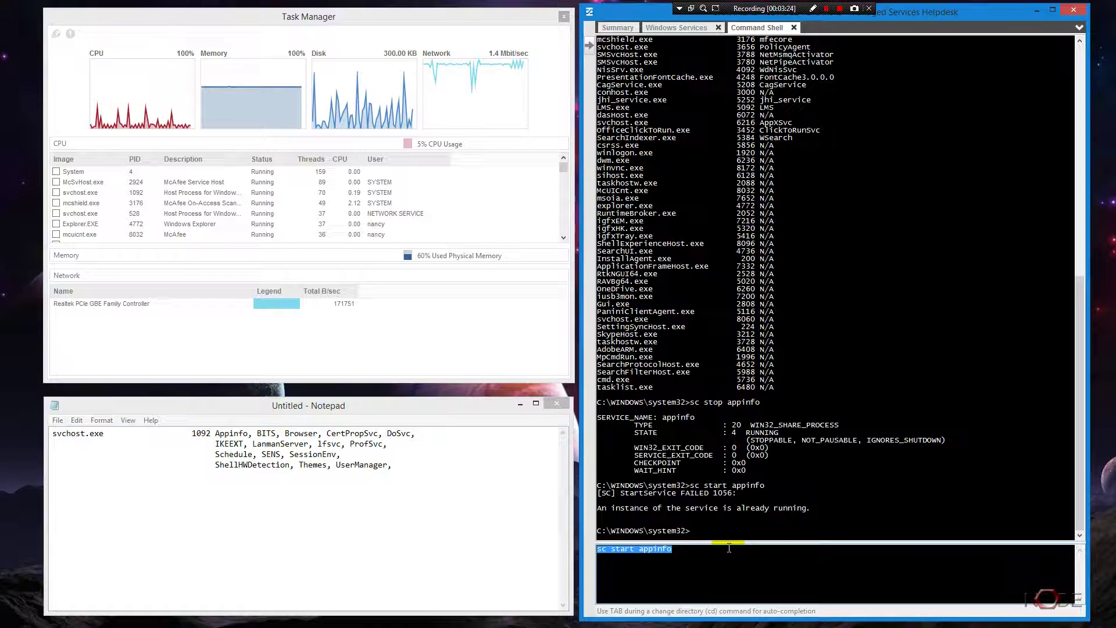
Run 'sc stop bits' to send the BITS service a stop request
{"action": "type", "text": "sc s"}
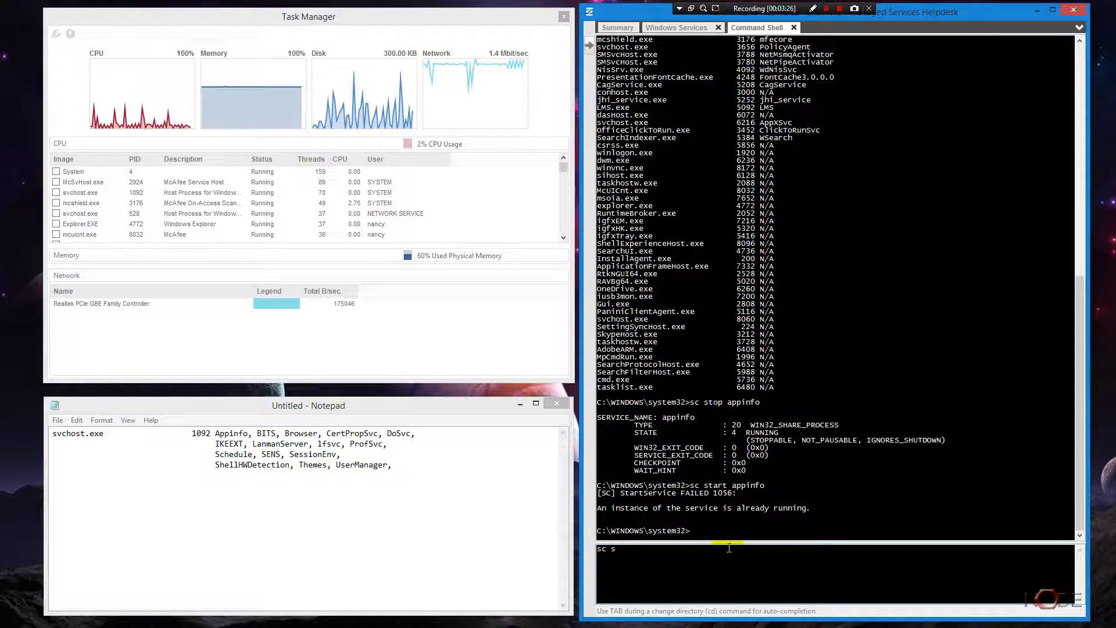
{"action": "type", "text": "top bits"}
{"action": "key", "text": "Return"}
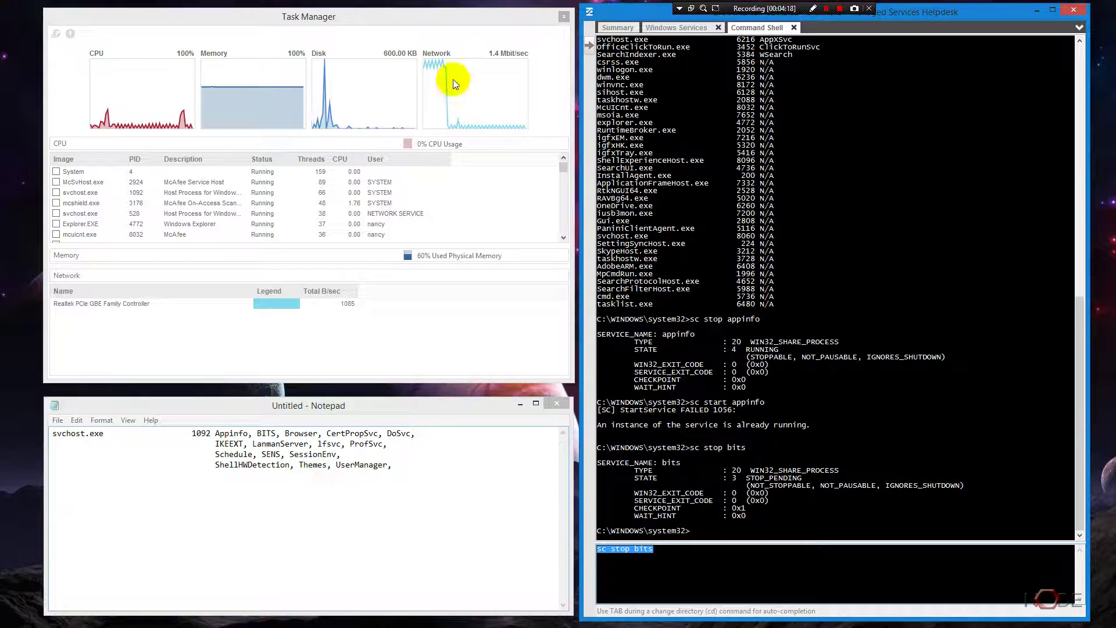
Change the command to 'sc start bits' and run it, putting BITS into START_PENDING under PID 1092
{"action": "left_click_drag", "start_coordinate": [678, 549], "coordinate": [611, 549]}
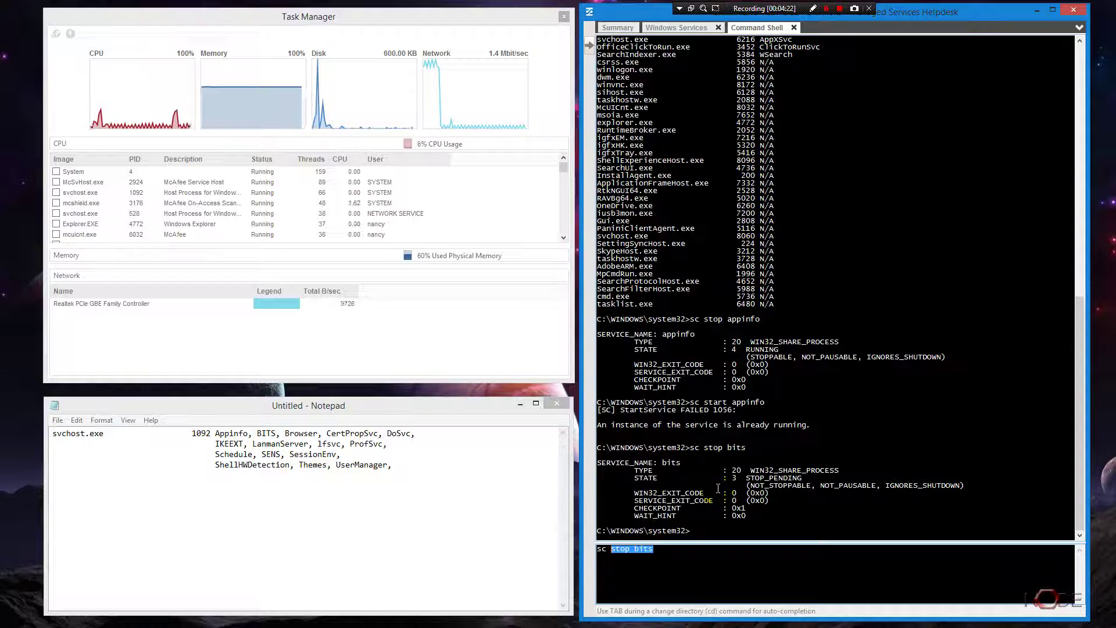
{"action": "type", "text": "start bits"}
{"action": "key", "text": "Return"}
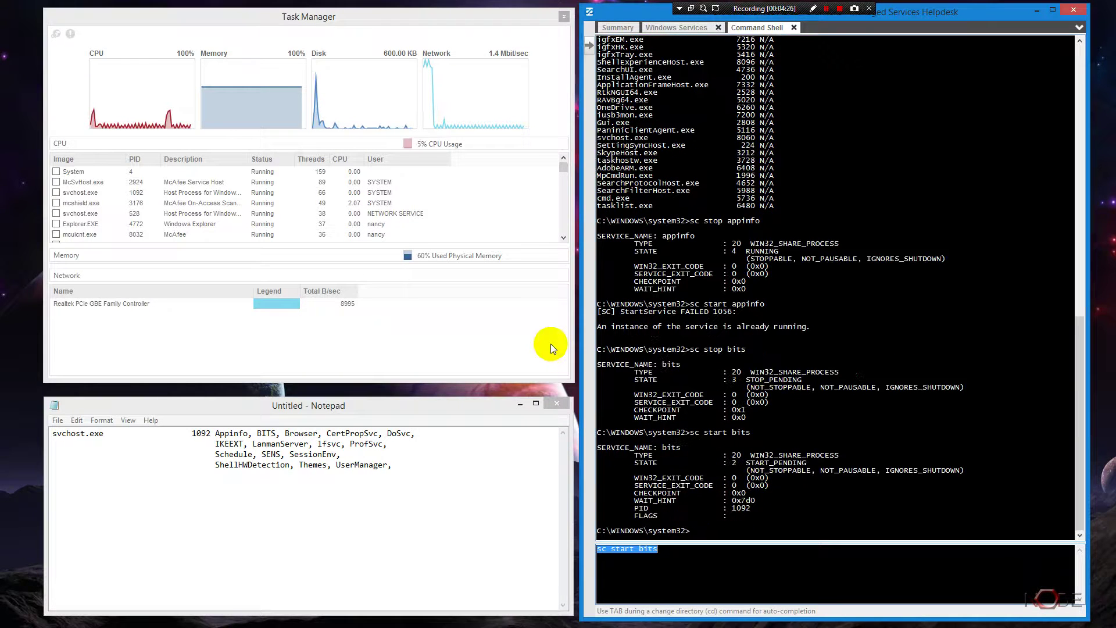